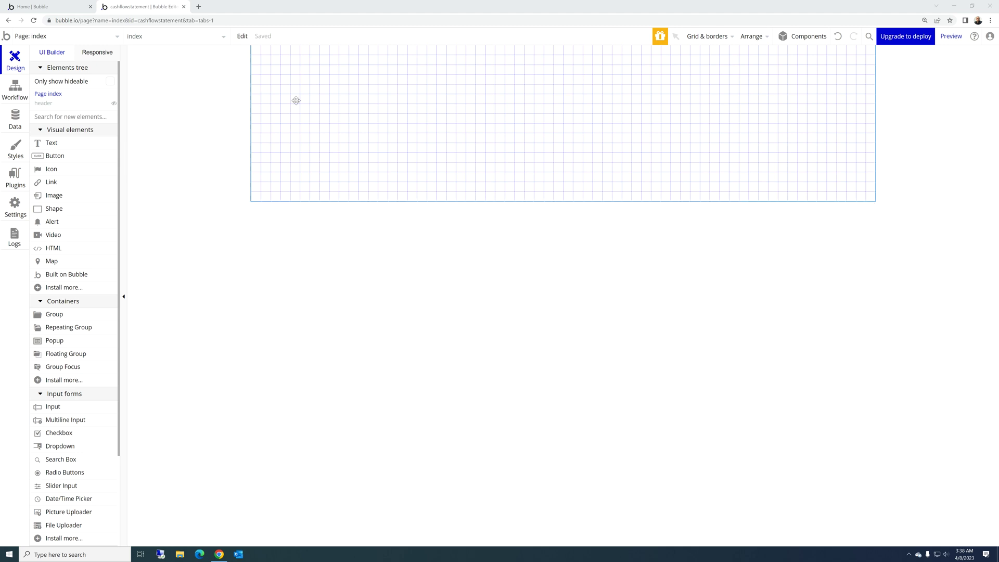
- Toggle the canvas grid and gutters off and back, and view the grid line colour choice
{"action": "left_click", "coordinate": [711, 41]}
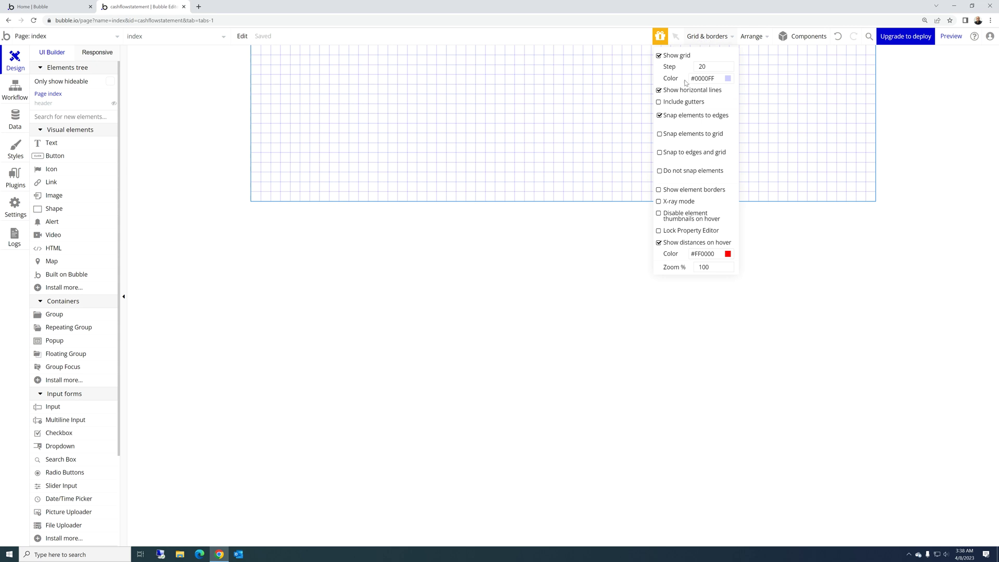
{"action": "left_click", "coordinate": [658, 57]}
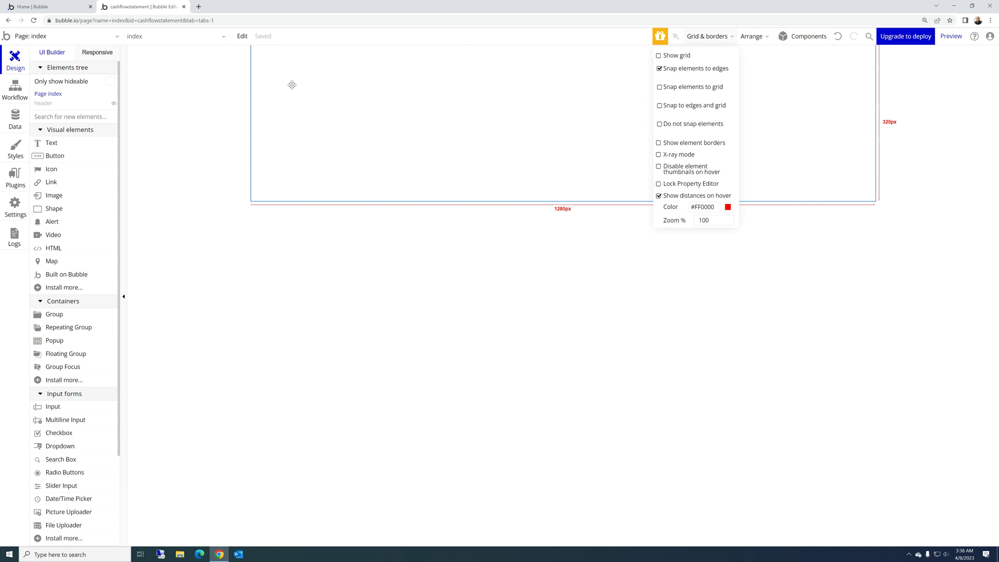
{"action": "left_click", "coordinate": [659, 55]}
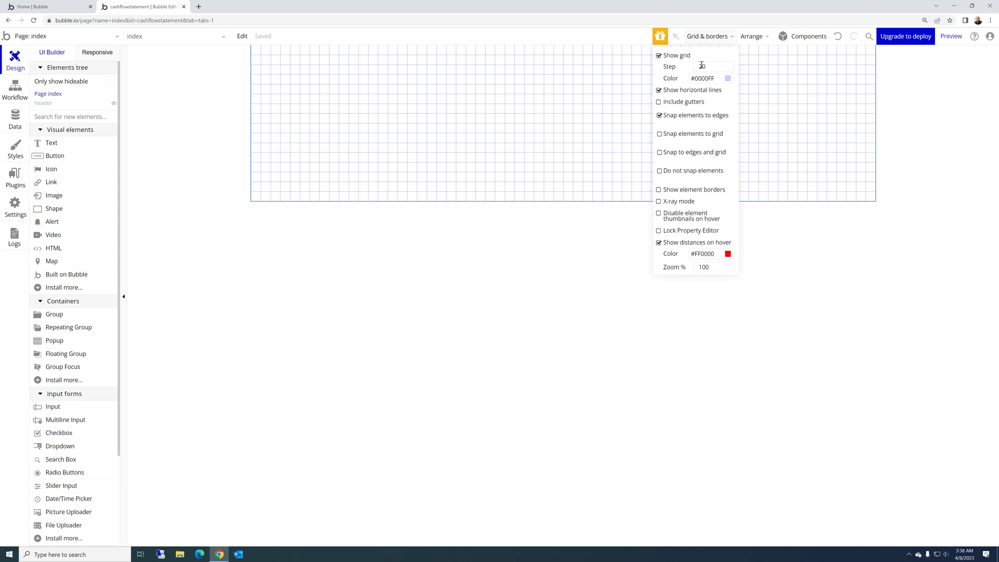
{"action": "left_click", "coordinate": [659, 101]}
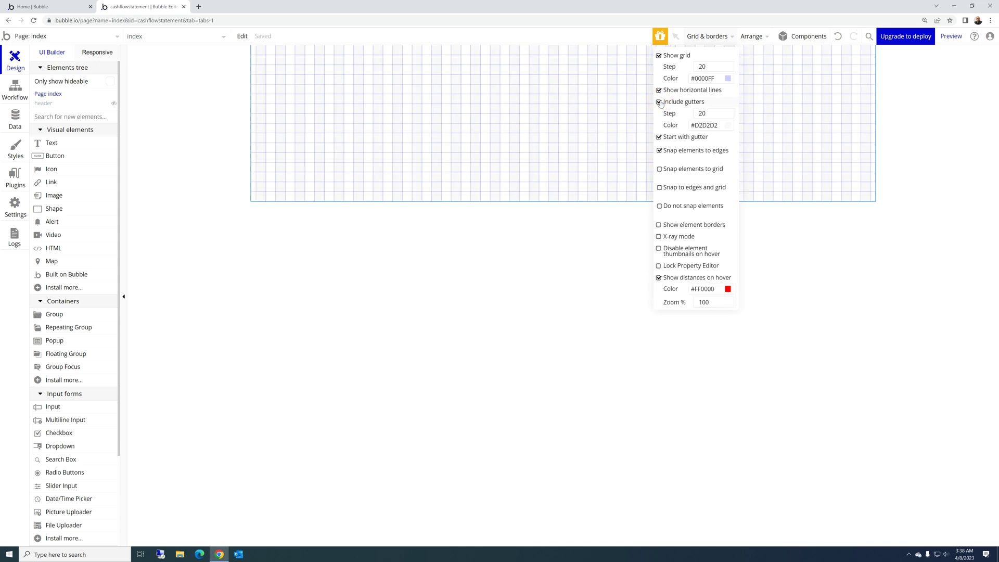
{"action": "left_click", "coordinate": [659, 101]}
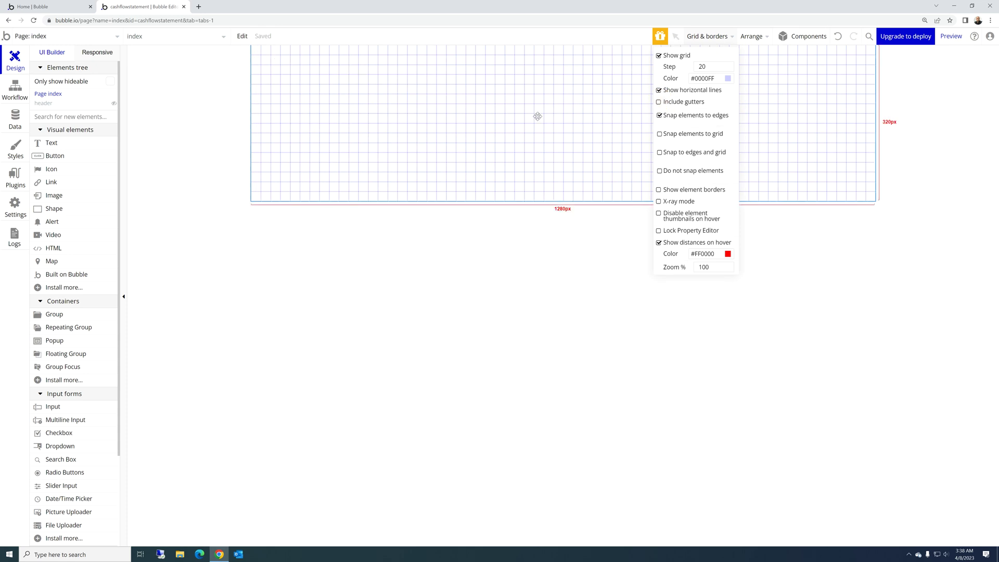
{"action": "left_click", "coordinate": [727, 79]}
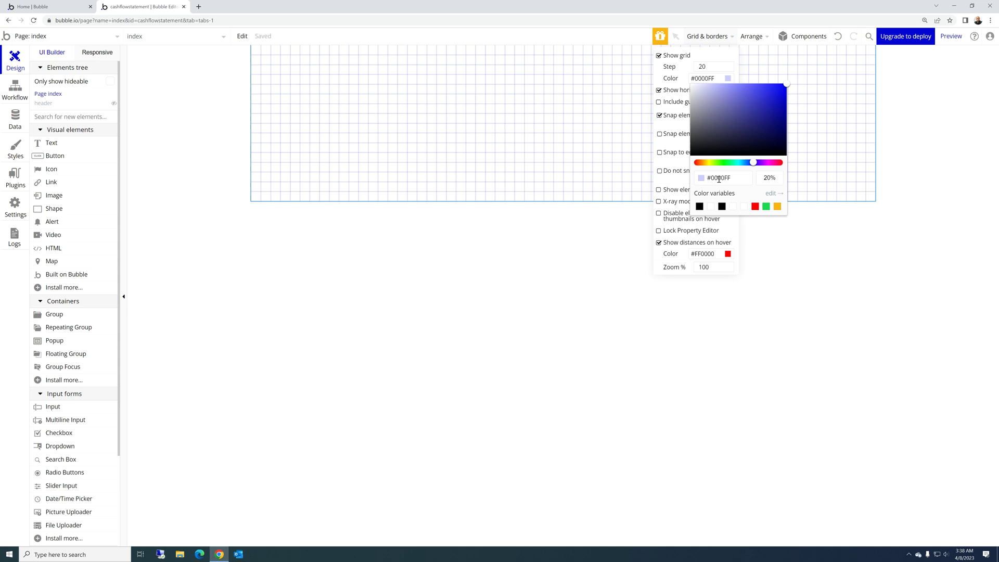
{"action": "left_click", "coordinate": [599, 99]}
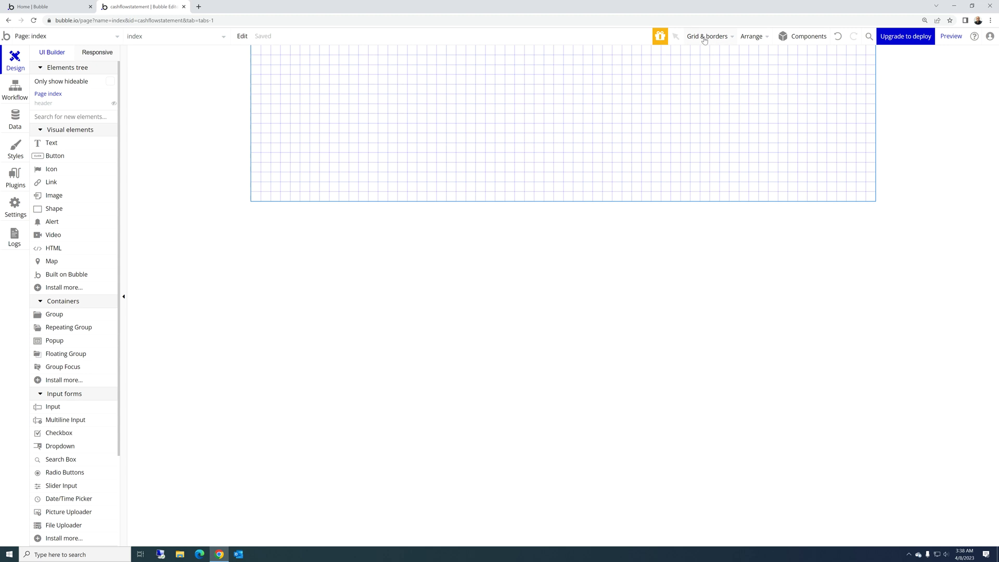
- Unhide the cashflow header in the Elements tree and select it on the canvas
{"action": "left_click", "coordinate": [114, 103]}
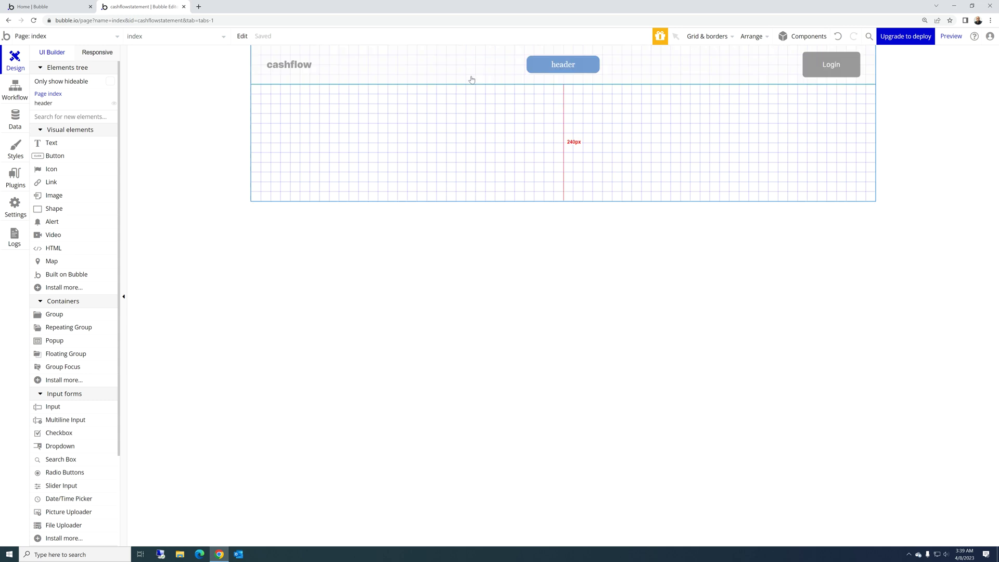
{"action": "left_click", "coordinate": [747, 75]}
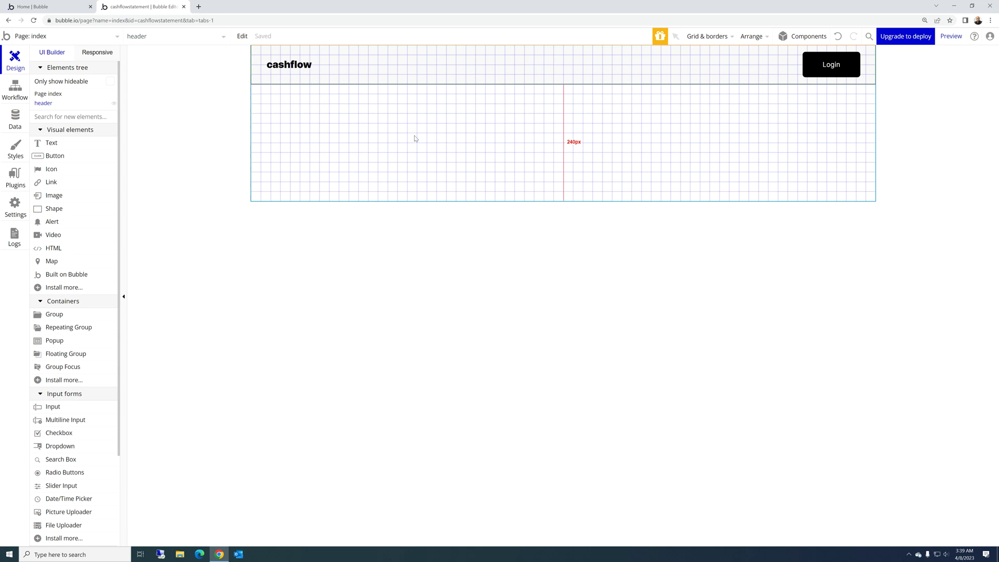
{"action": "left_click", "coordinate": [504, 78]}
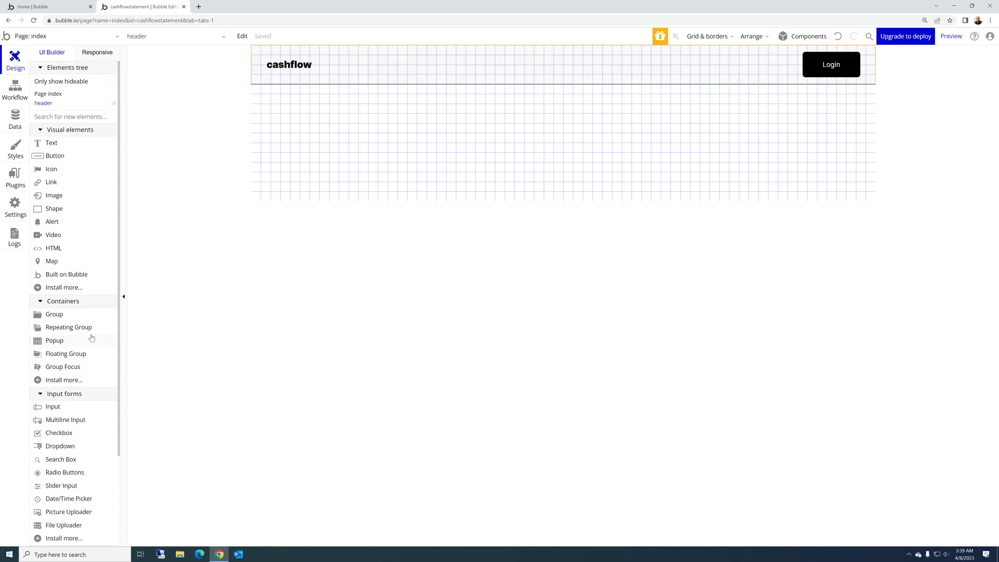
- Draw Group A as a narrow group container at the page's left edge, then deselect it
{"action": "left_click", "coordinate": [61, 315]}
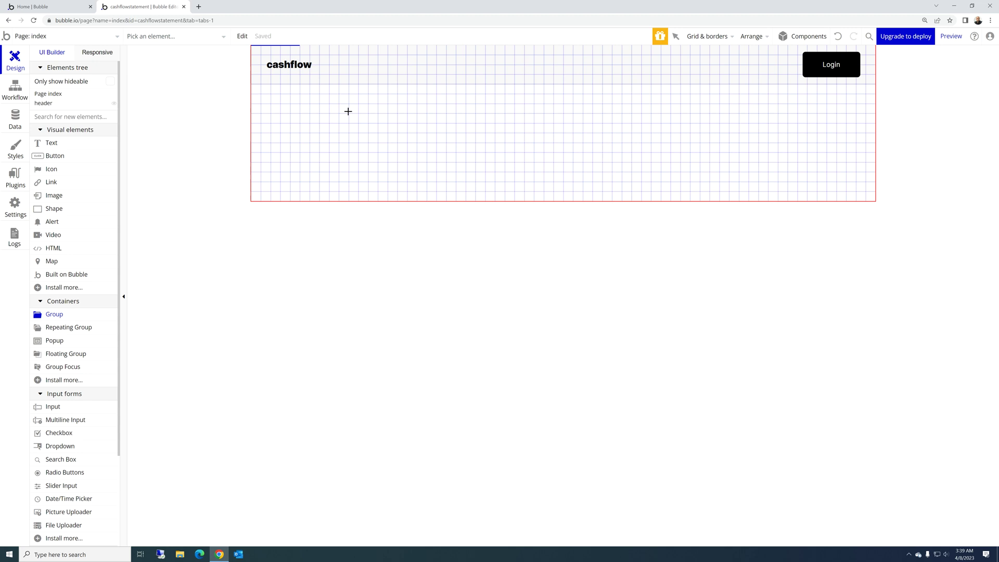
{"action": "left_click_drag", "start_coordinate": [348, 111], "coordinate": [436, 238]}
{"action": "left_click", "coordinate": [551, 340]}
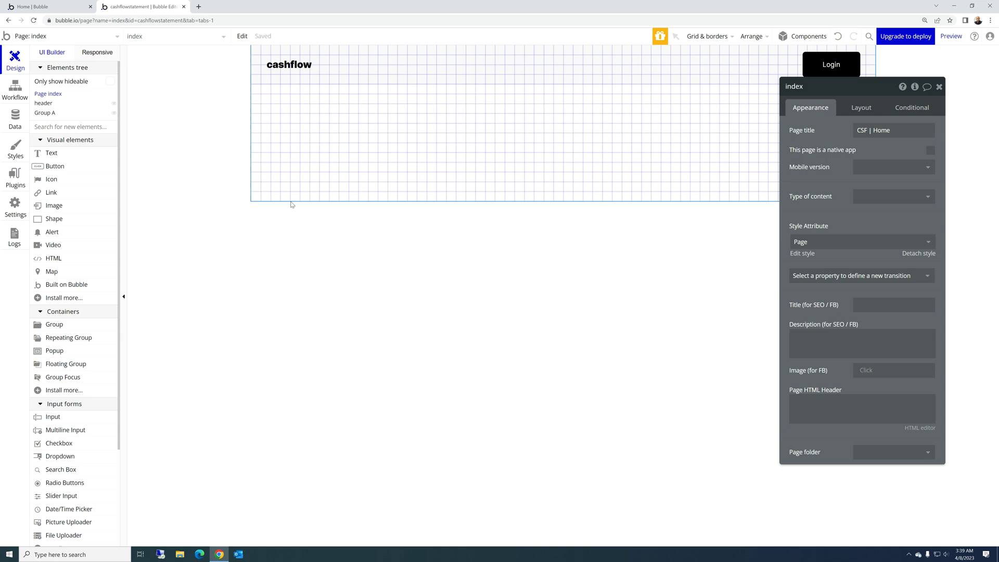
{"action": "left_click", "coordinate": [719, 37]}
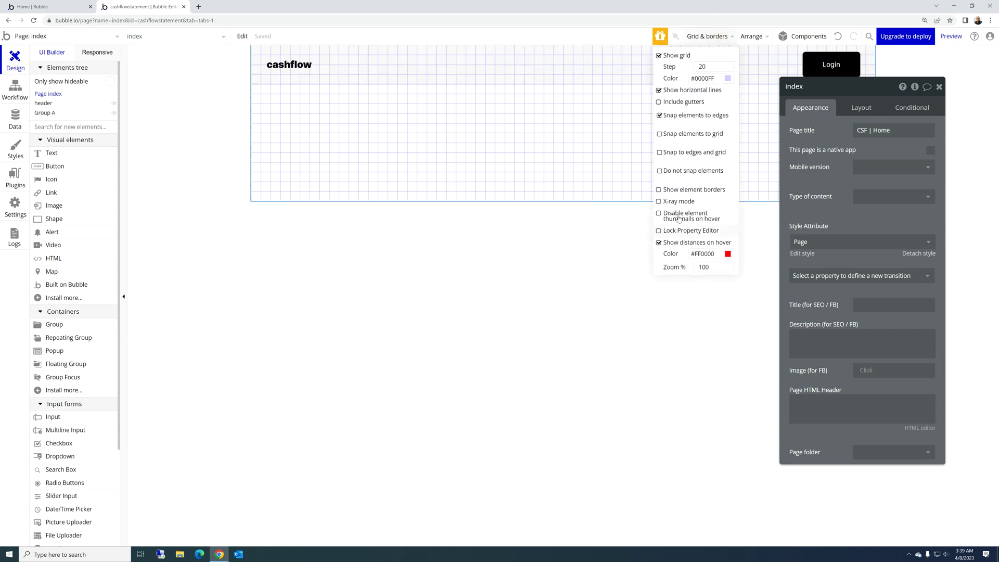
- Turn on cyan element borders, then select Group A, sized 181 by 262 px
{"action": "left_click", "coordinate": [658, 190]}
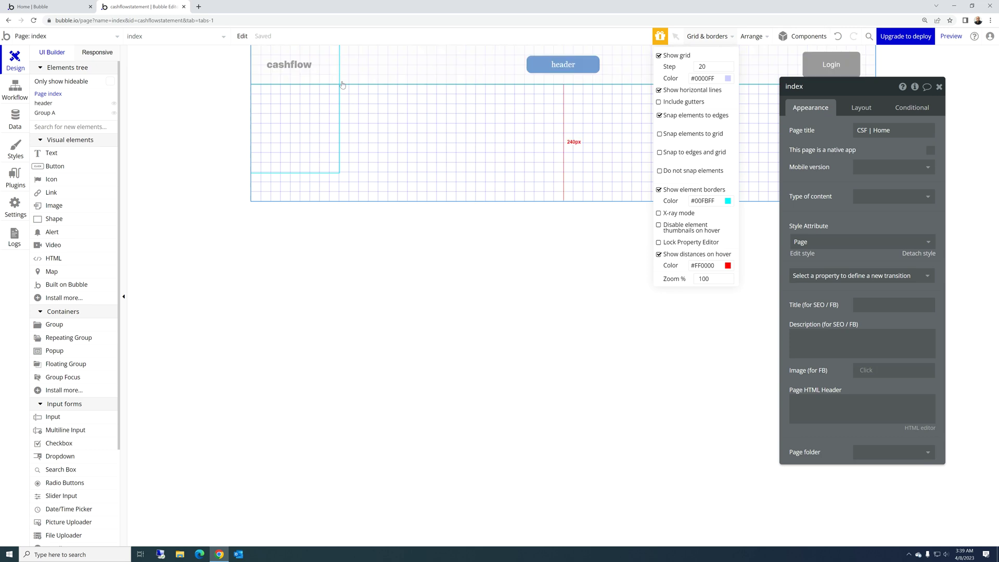
{"action": "left_click", "coordinate": [408, 269]}
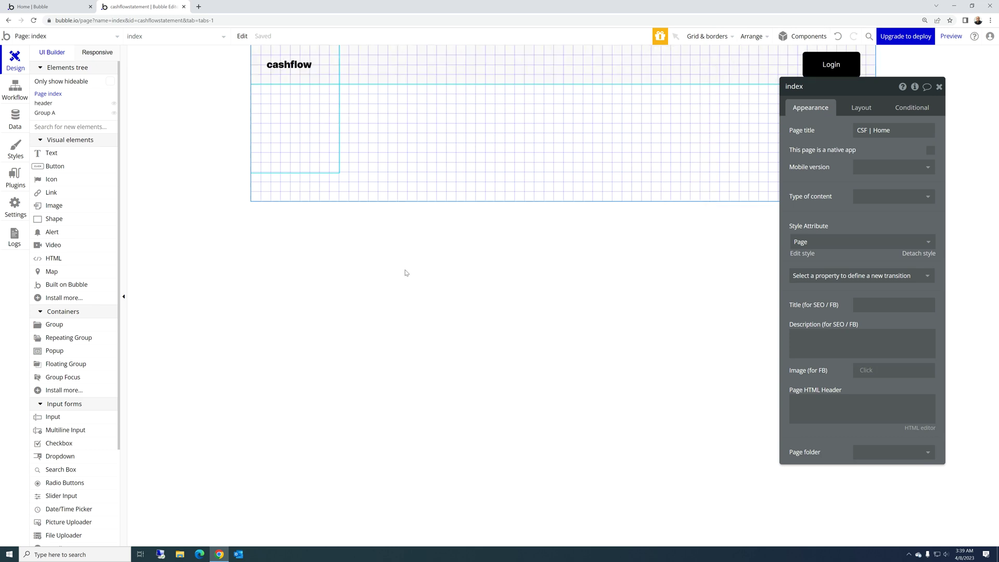
{"action": "left_click", "coordinate": [316, 129]}
{"action": "left_click", "coordinate": [467, 301]}
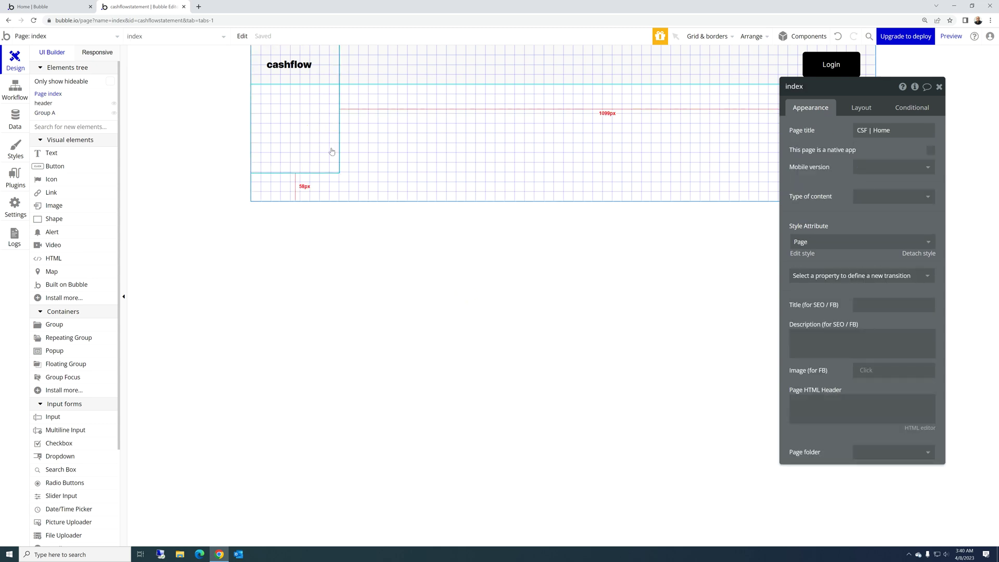
{"action": "left_click", "coordinate": [709, 36]}
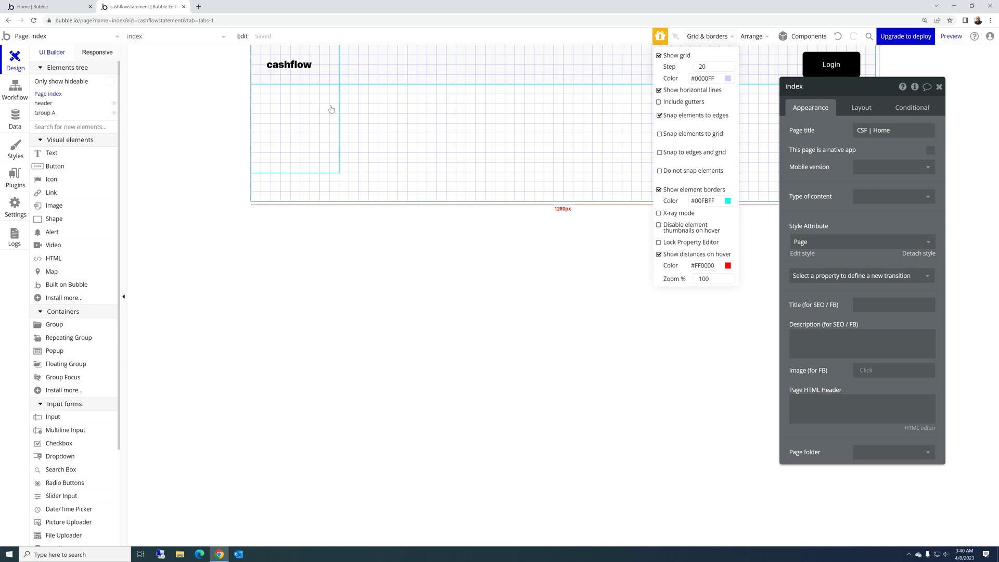
- Show Group A's Layout properties: fixed layout, 181 by 262, zero margins
{"action": "left_click", "coordinate": [310, 158]}
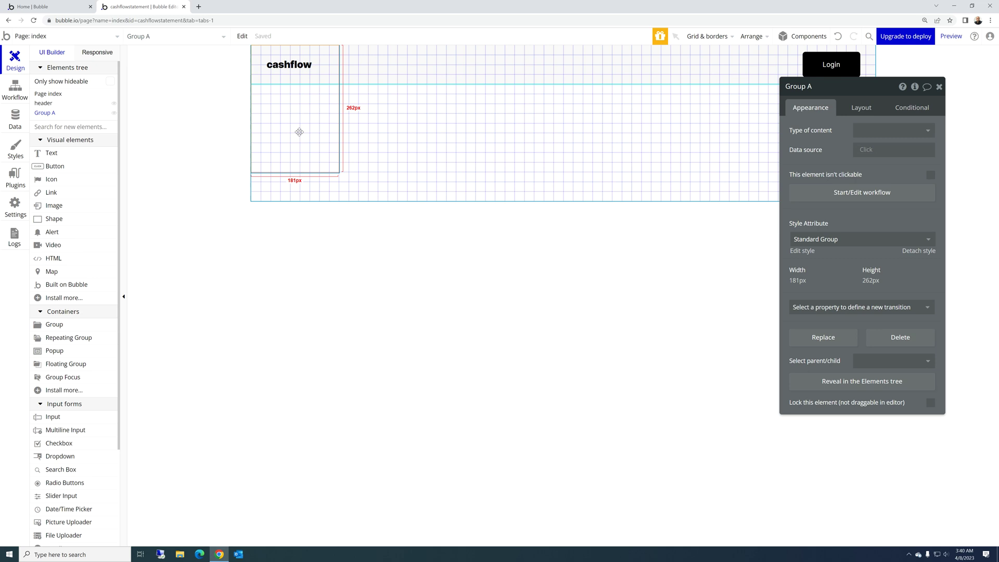
{"action": "left_click", "coordinate": [861, 107]}
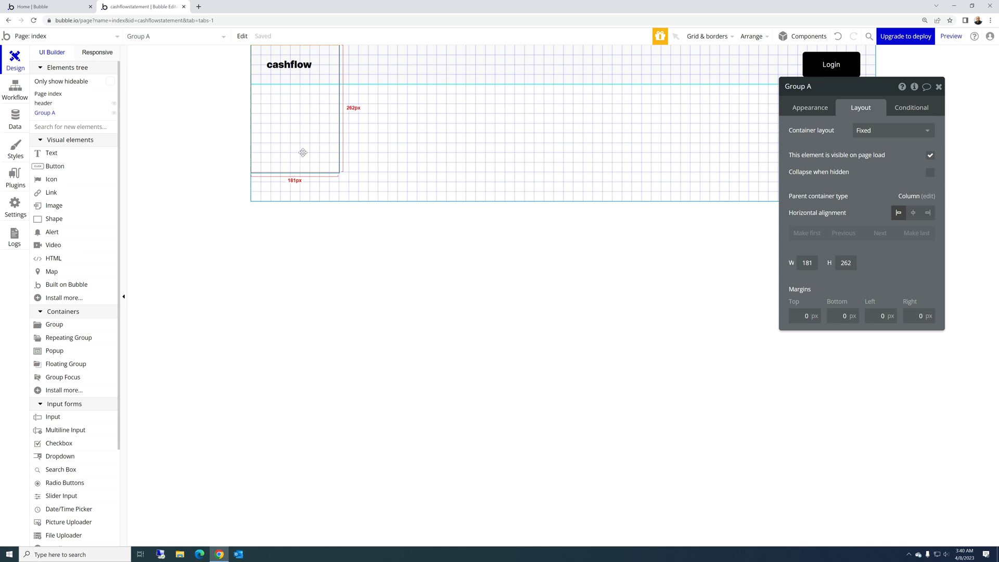
- Review the Grid & borders settings: 20px blue grid, cyan borders, distances on hover
{"action": "left_click", "coordinate": [716, 40]}
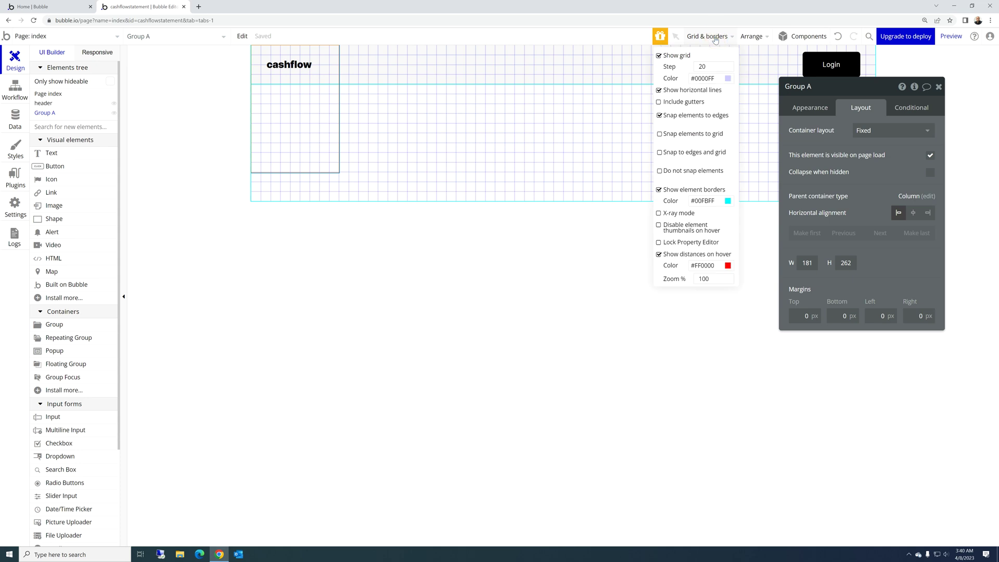